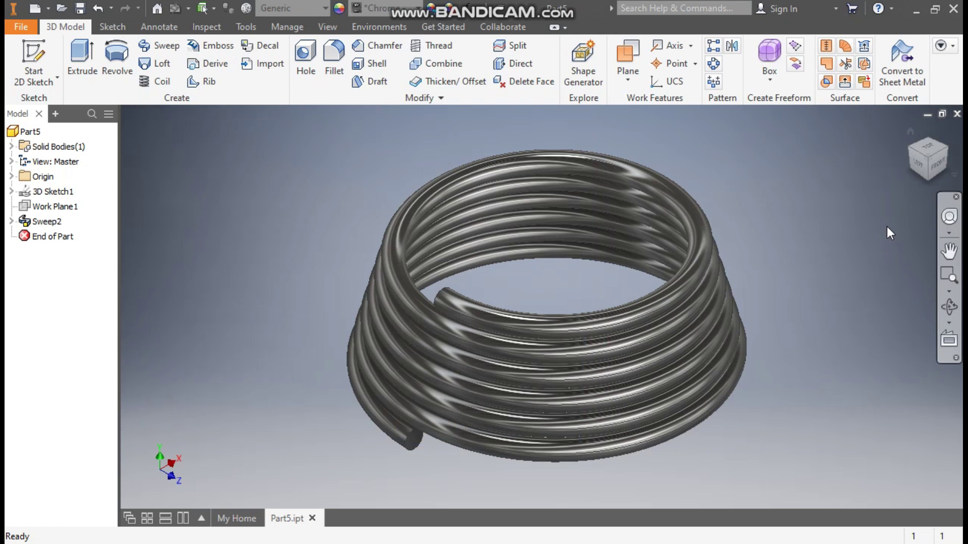
Create a new part, Part2, from the metric Standard (mm).ipt template
left_click(35, 8)
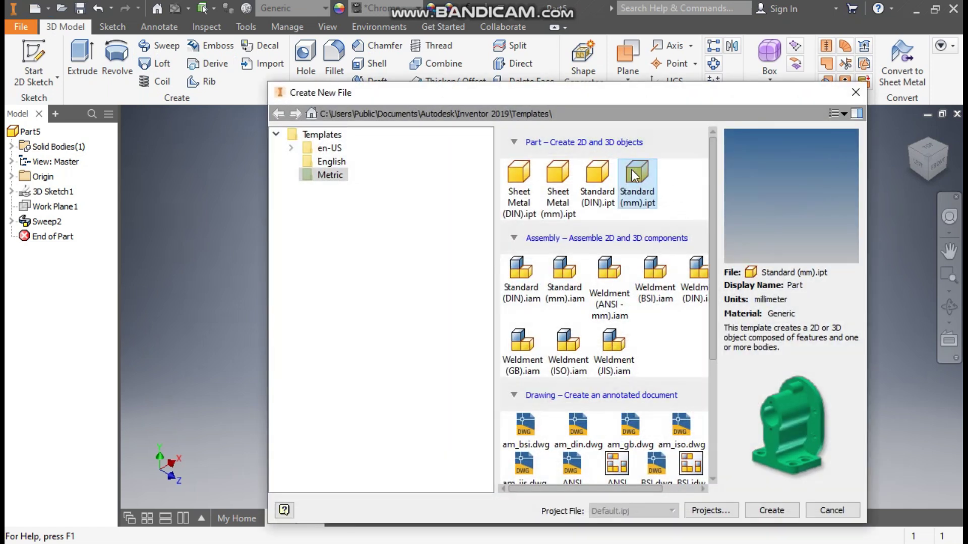
left_click(633, 176)
left_click(775, 511)
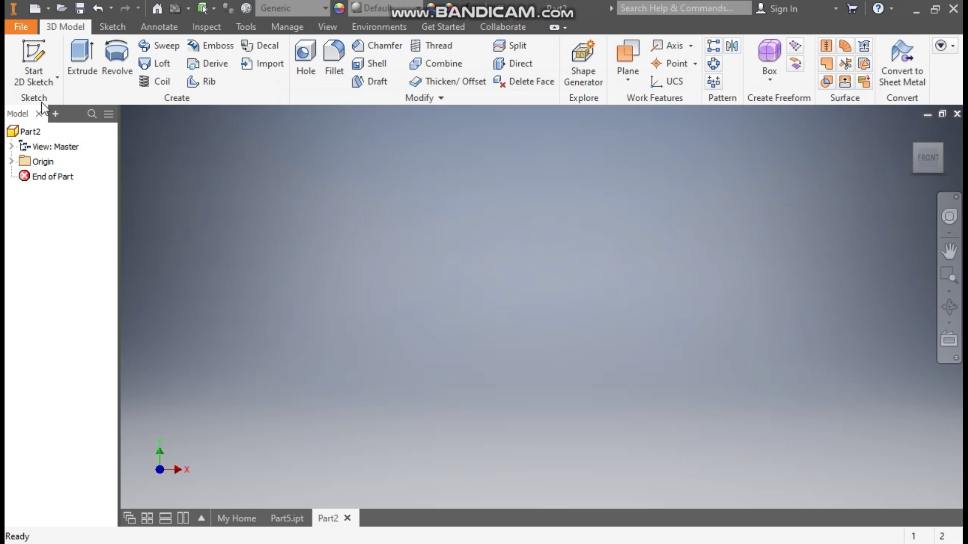
left_click(40, 82)
Start a 3D sketch and place a helical curve axis rising vertically from the origin
left_click(52, 117)
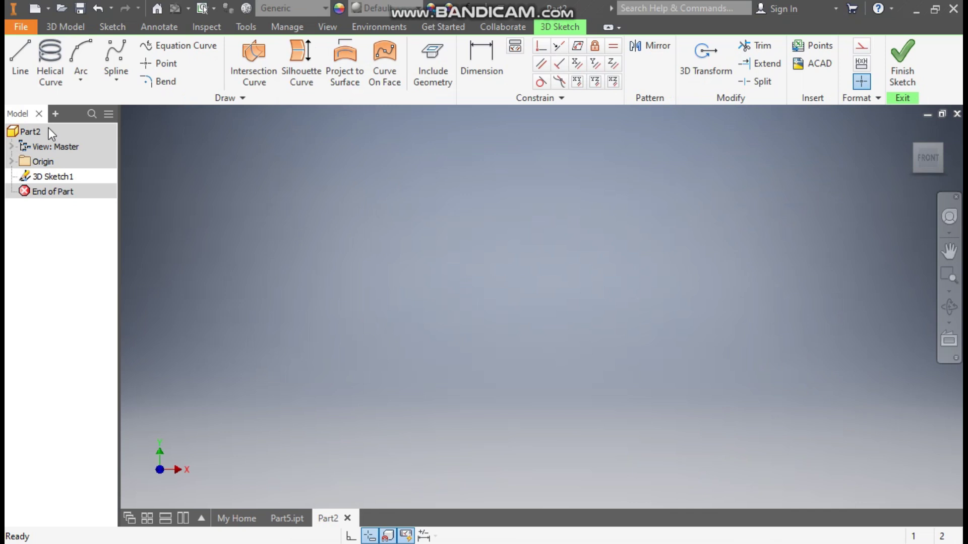
left_click(50, 74)
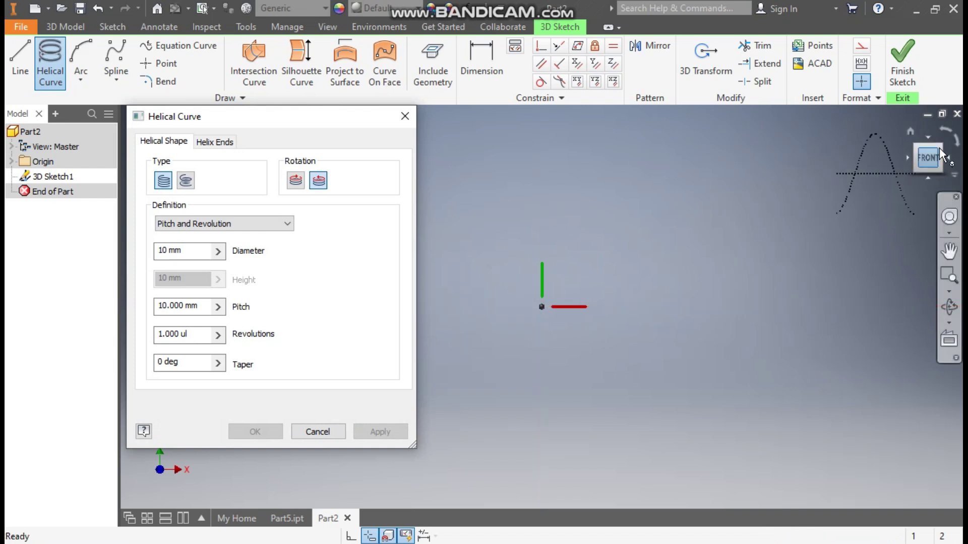
left_click(910, 131)
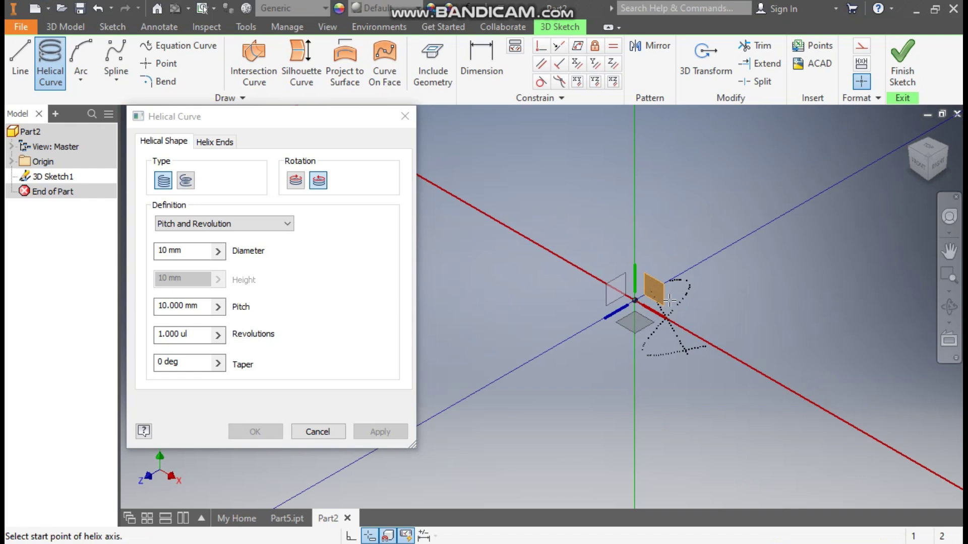
left_click(634, 302)
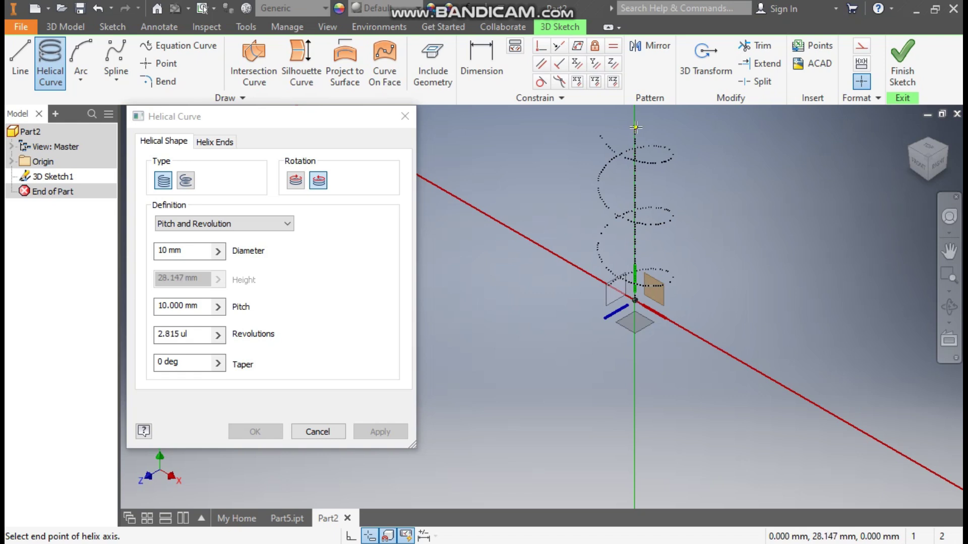
left_click(636, 127)
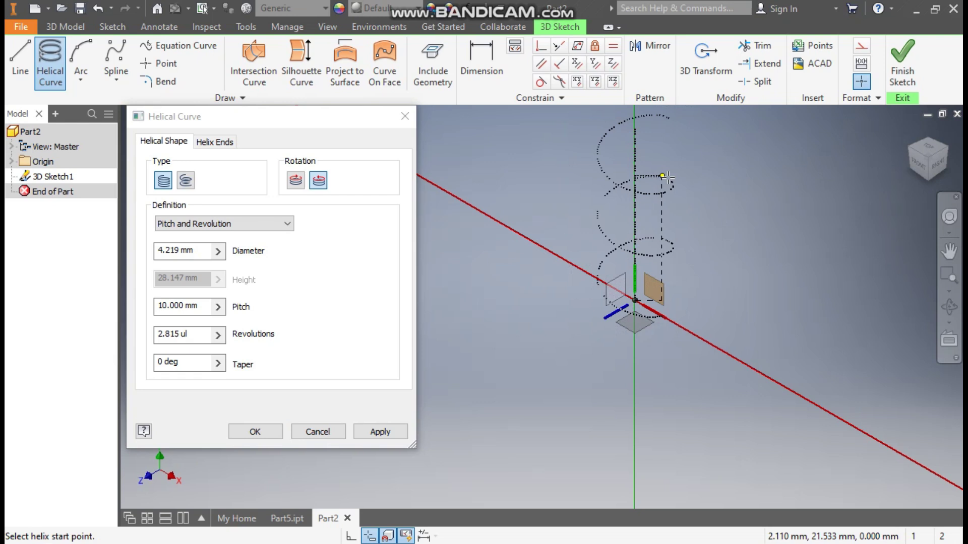
left_click(229, 223)
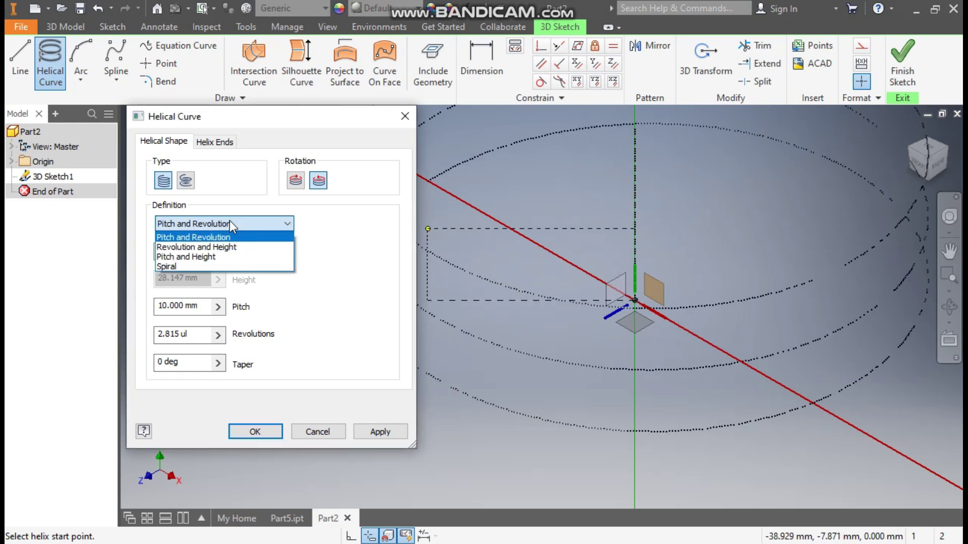
Define the helix by Revolution and Height with diameter 50, height 20 and 6 revolutions
left_click(221, 247)
left_click_drag(199, 258, 144, 255)
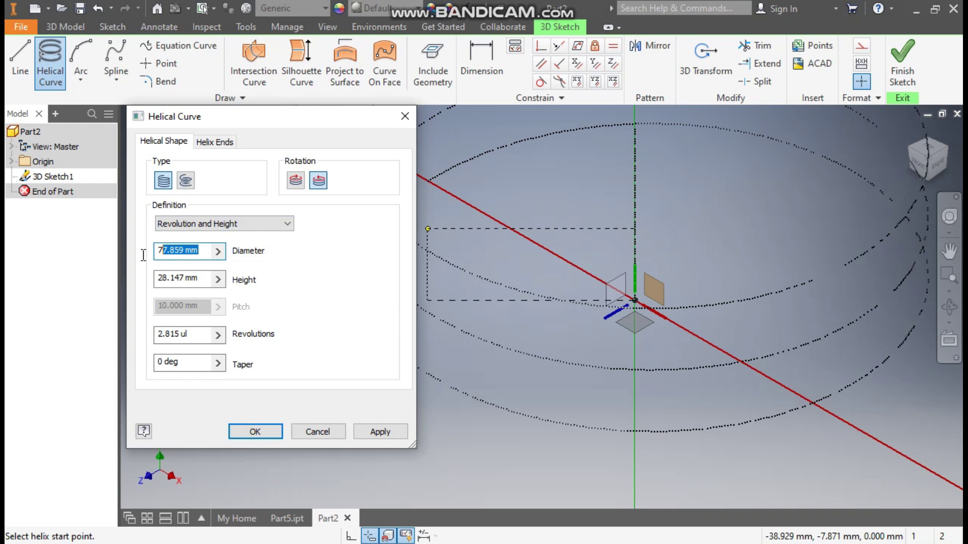
type("50")
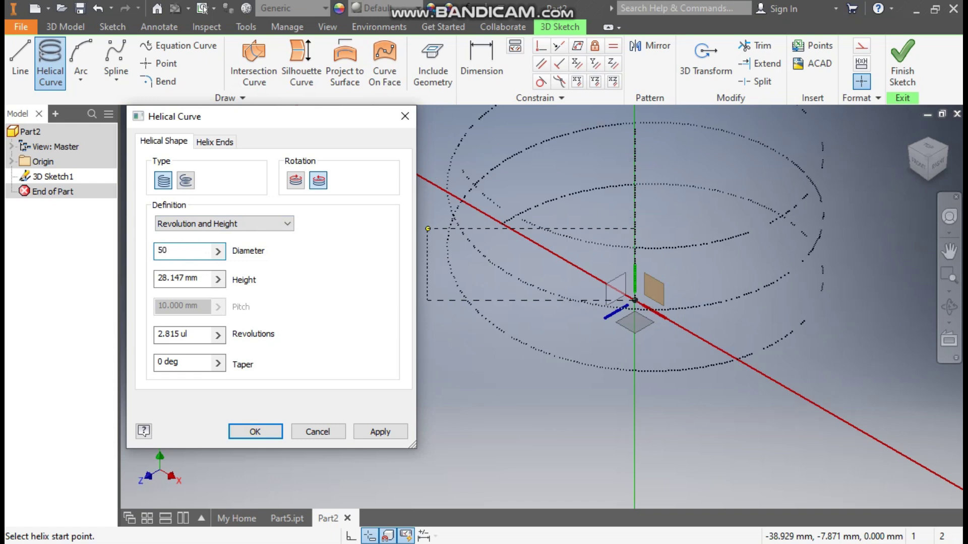
scroll(556, 362, "down", 3)
middle_click_drag(557, 361, 547, 403)
left_click_drag(202, 279, 138, 268)
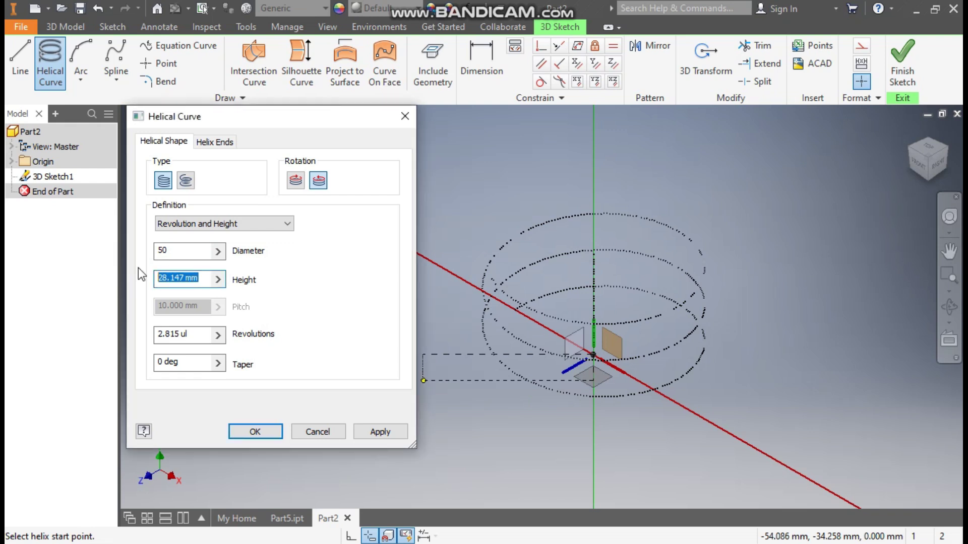
type("20")
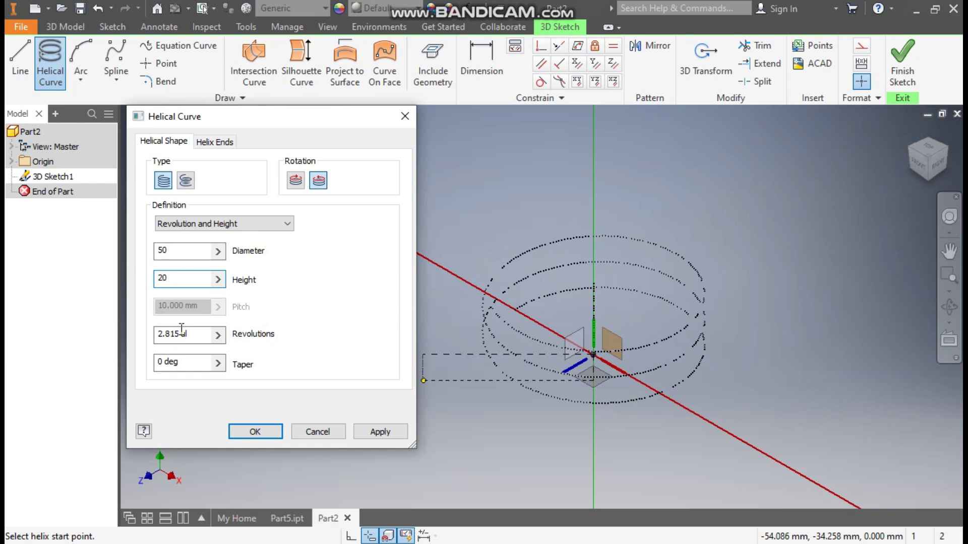
left_click_drag(181, 329, 146, 337)
type("6")
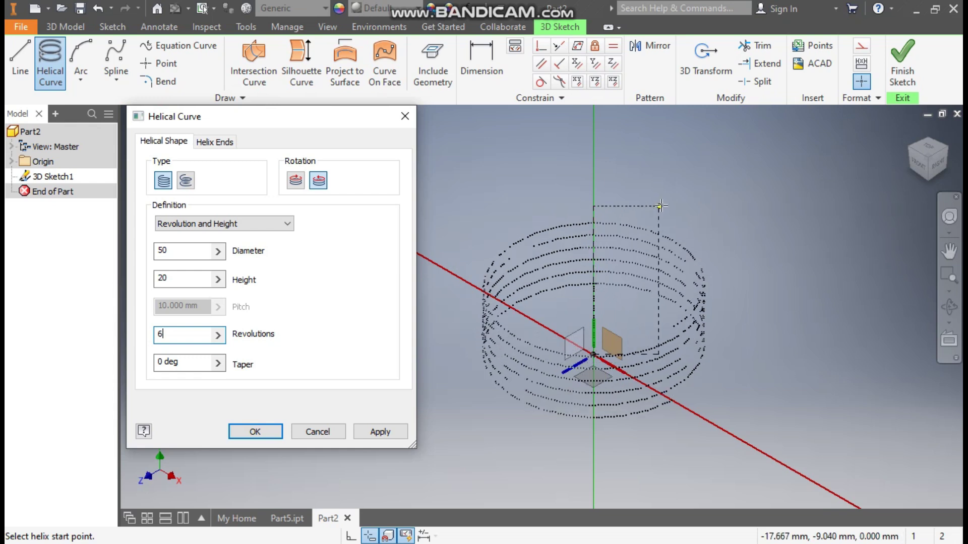
left_click(926, 170)
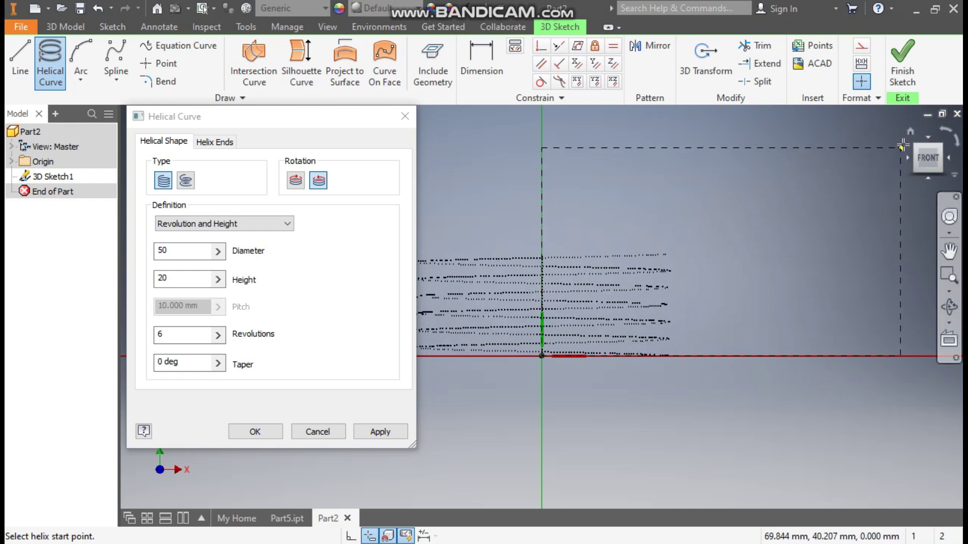
left_click(910, 132)
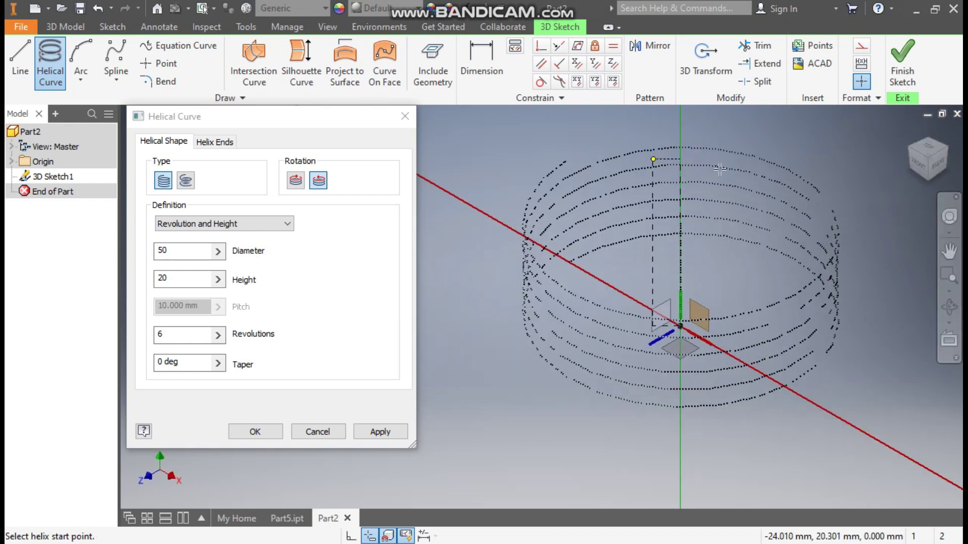
Set the helix taper to -15 degrees so it narrows toward the top
left_click(176, 368)
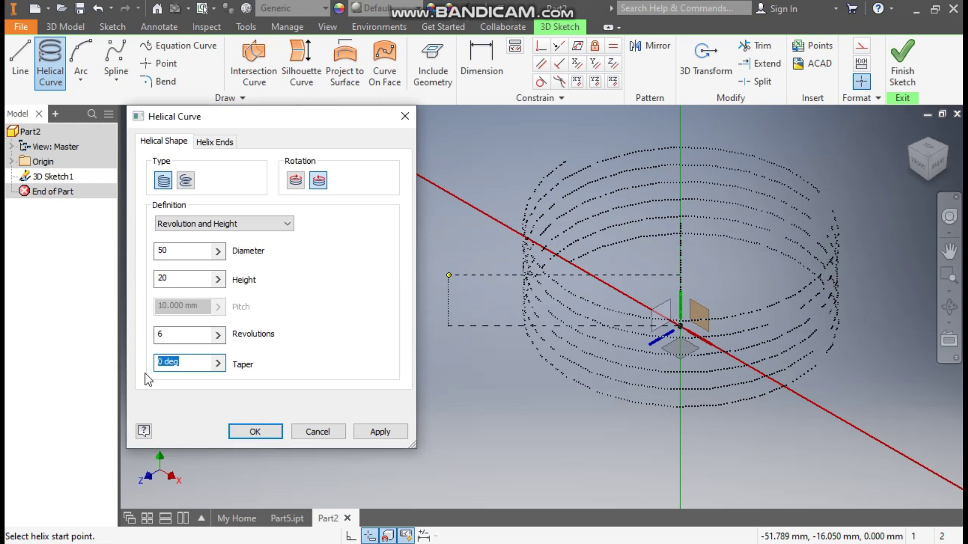
type("-15")
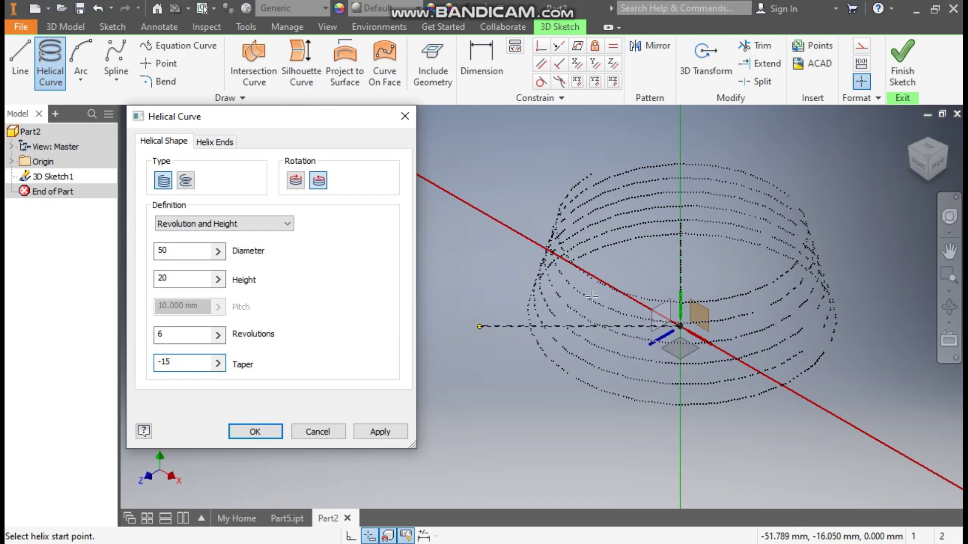
left_click(922, 170)
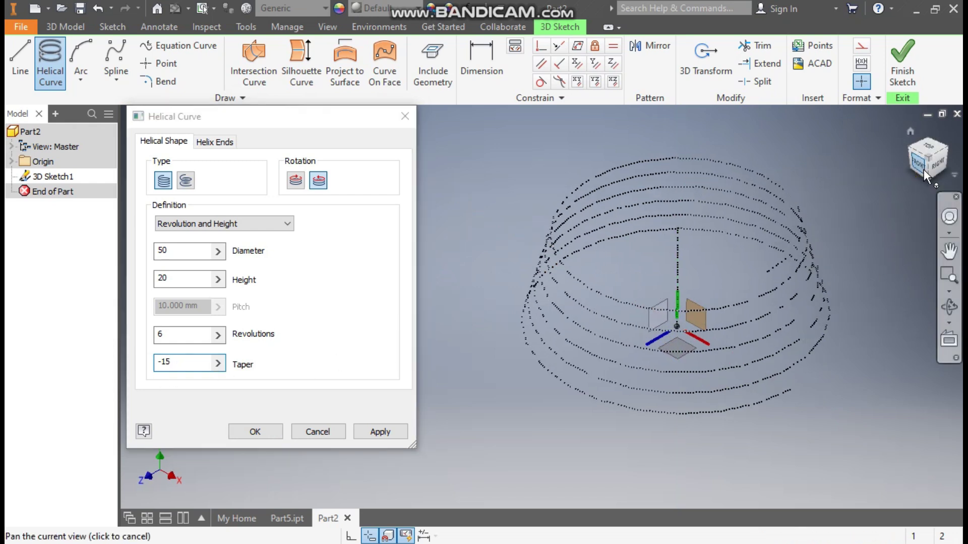
left_click(863, 245)
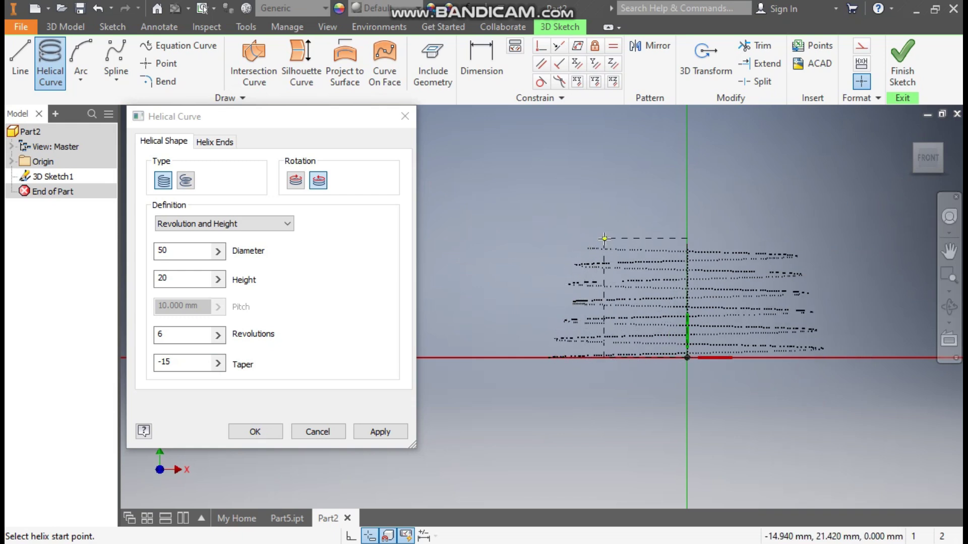
double_click(155, 362)
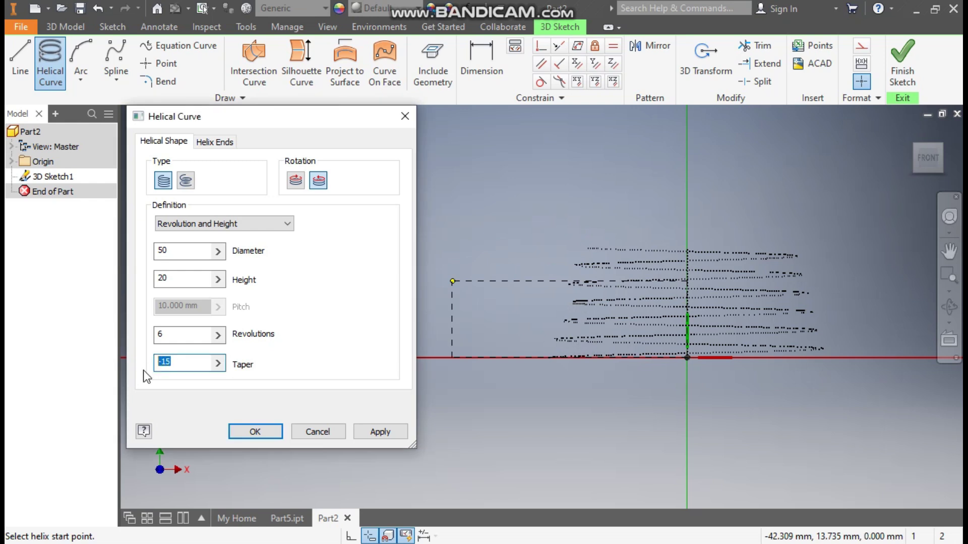
type("15")
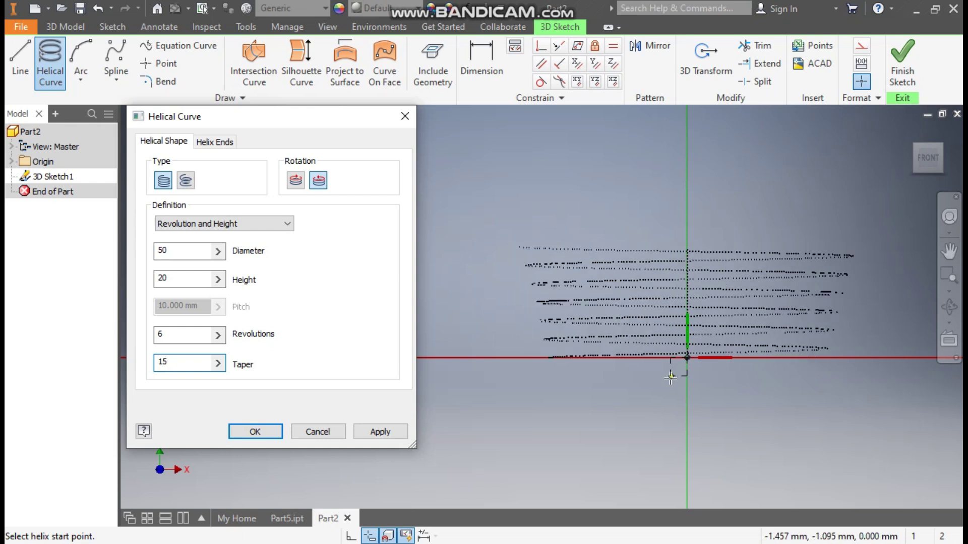
left_click(159, 363)
type("-")
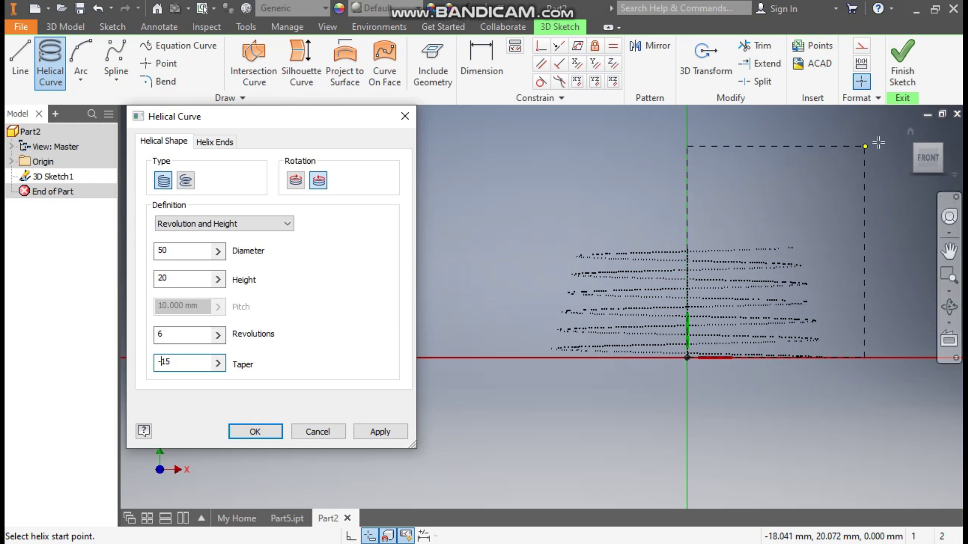
Return to the home view and pick the helix start point
middle_click_drag(891, 168, 888, 169)
key("F6")
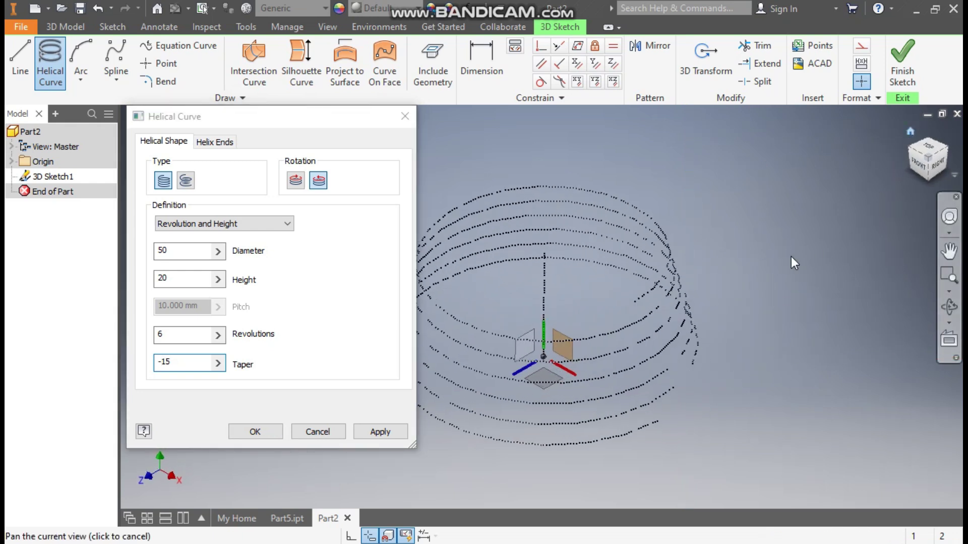
left_click(813, 310)
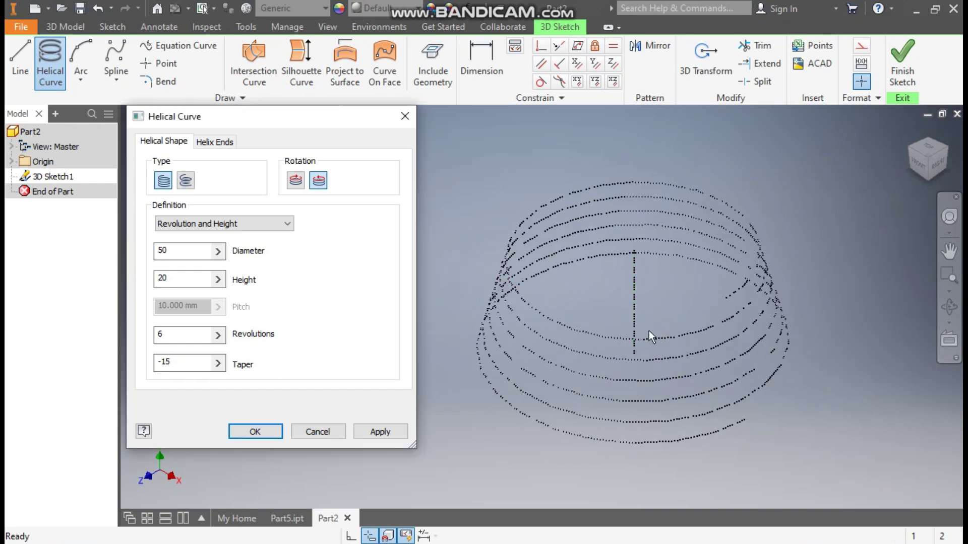
Create the tapered helix and view it from the front
left_click(256, 431)
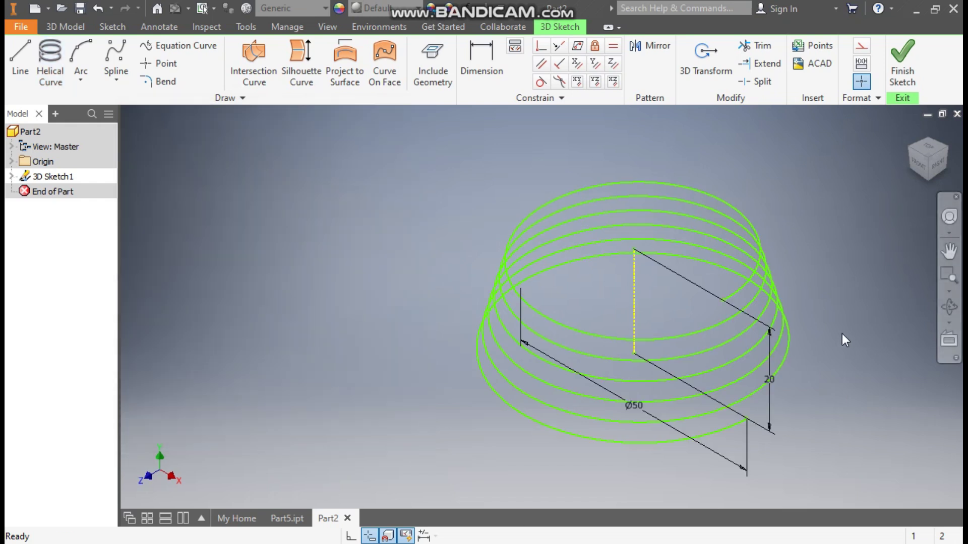
left_click(916, 166)
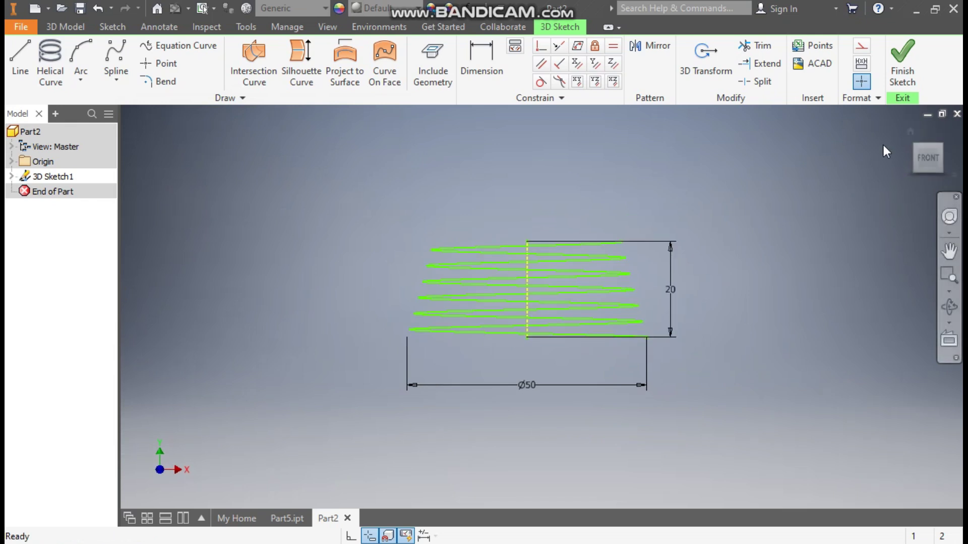
Finish the 3D sketch, add Work Plane1 normal to the helix end, and sketch on it
left_click(908, 131)
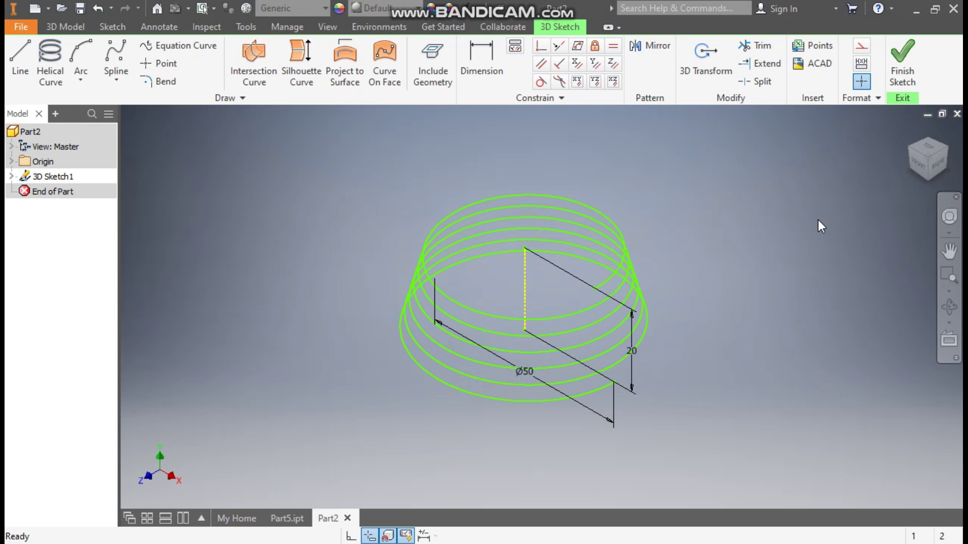
left_click(901, 65)
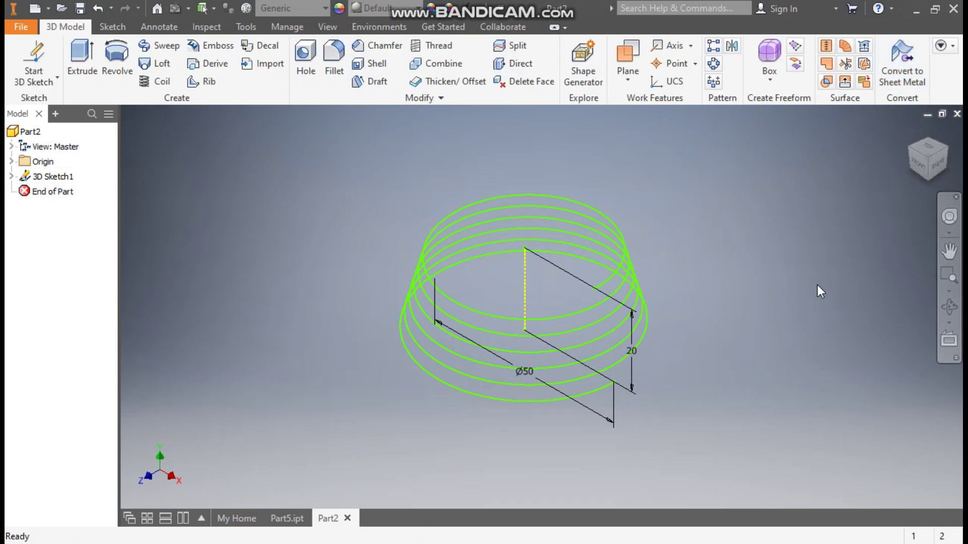
left_click(620, 82)
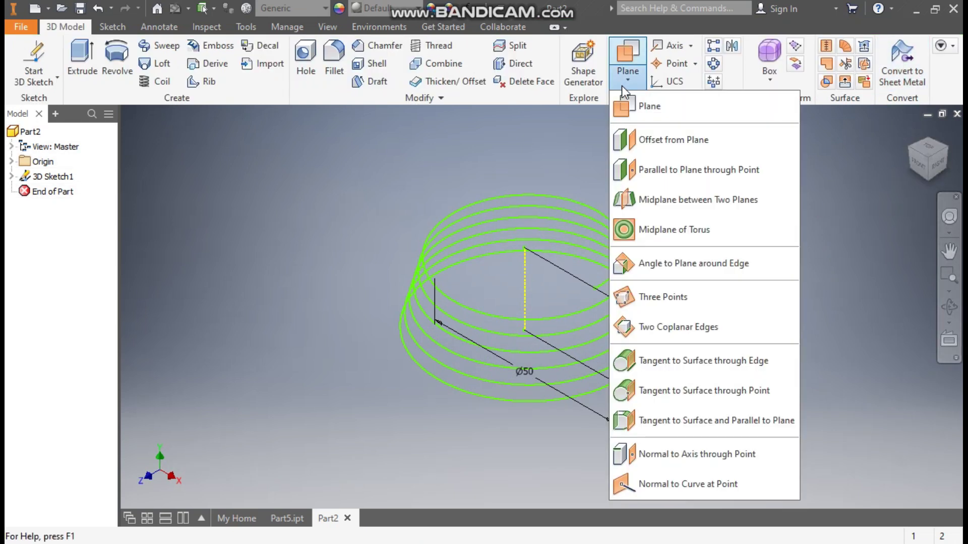
left_click(630, 106)
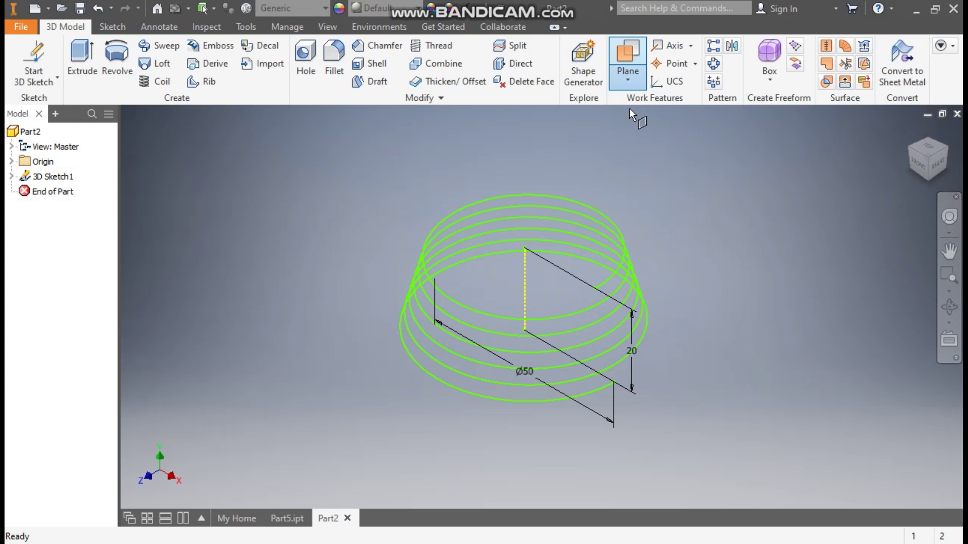
left_click(595, 288)
left_click(595, 289)
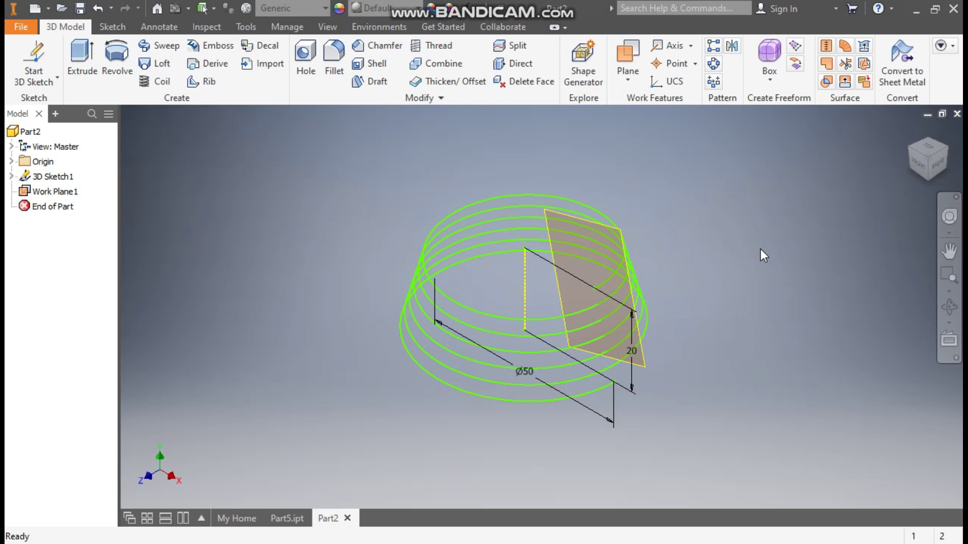
left_click(557, 274)
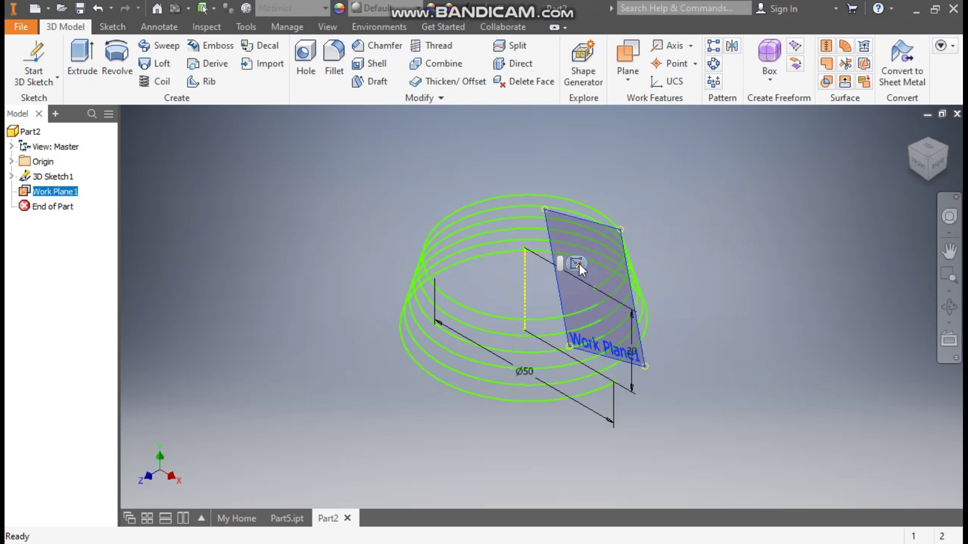
left_click(577, 264)
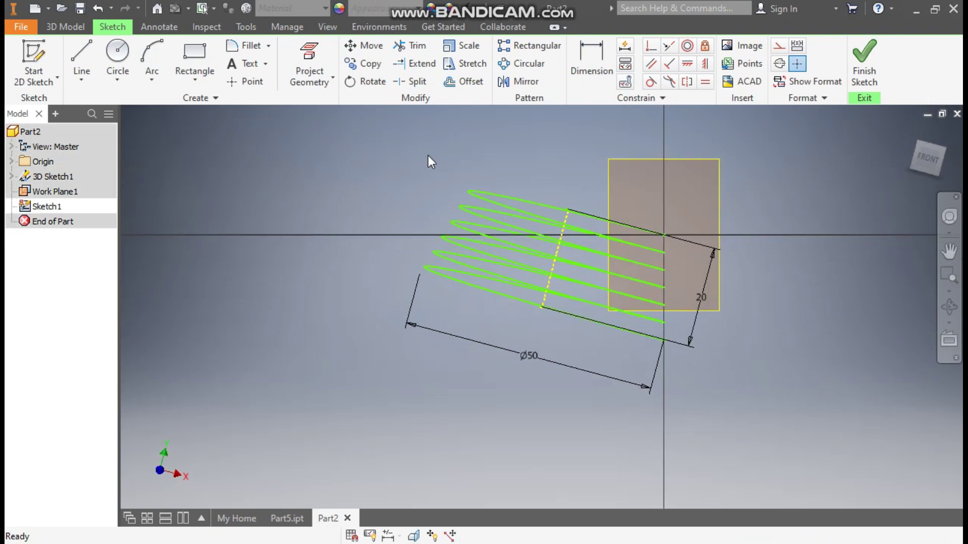
Draw a 3.25 mm circle centred on the projected helix end point and finish the sketch
left_click(309, 63)
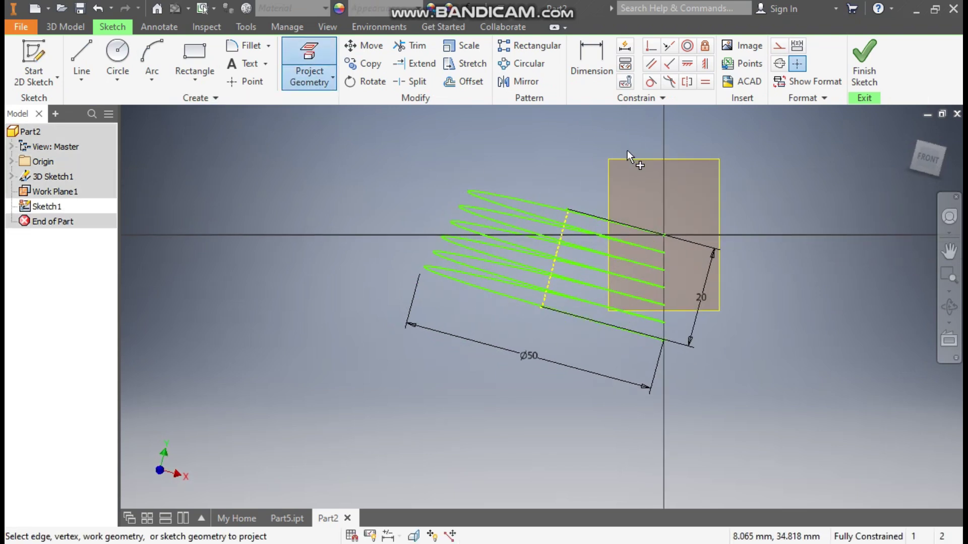
scroll(711, 258, "down", 3)
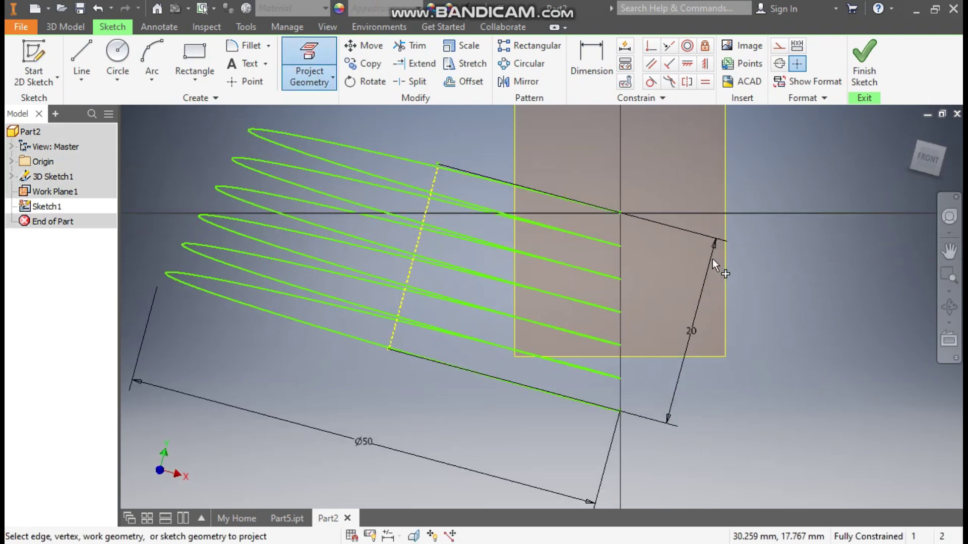
left_click(619, 212)
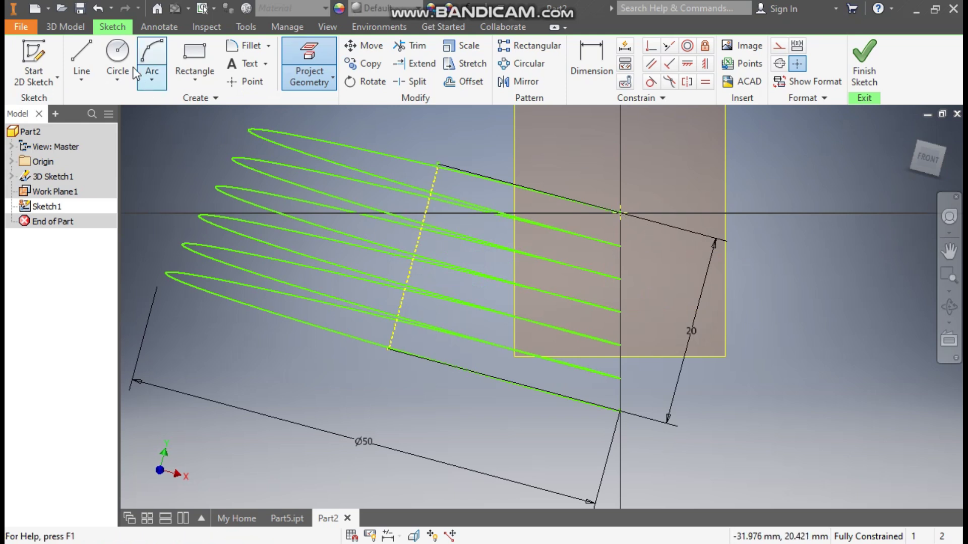
left_click(118, 51)
left_click(619, 213)
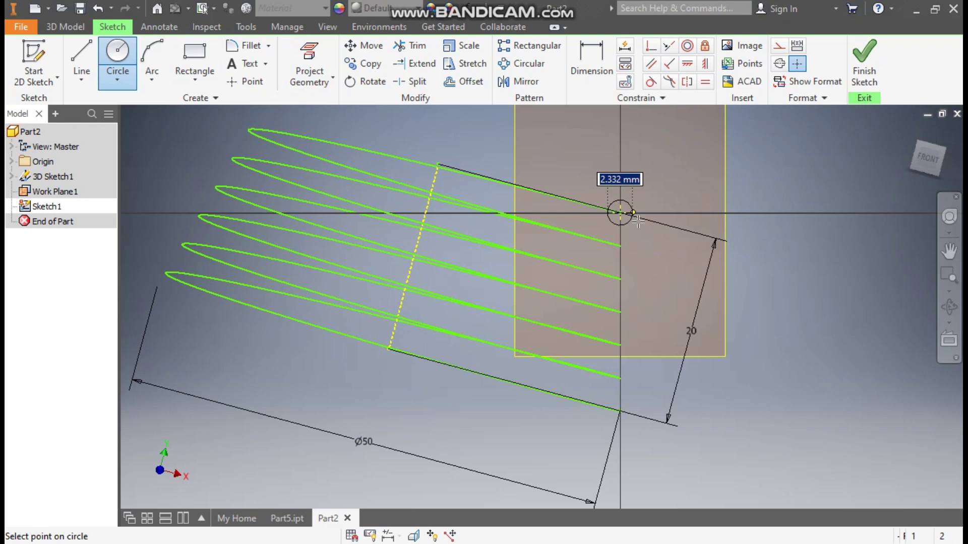
type("3.2")
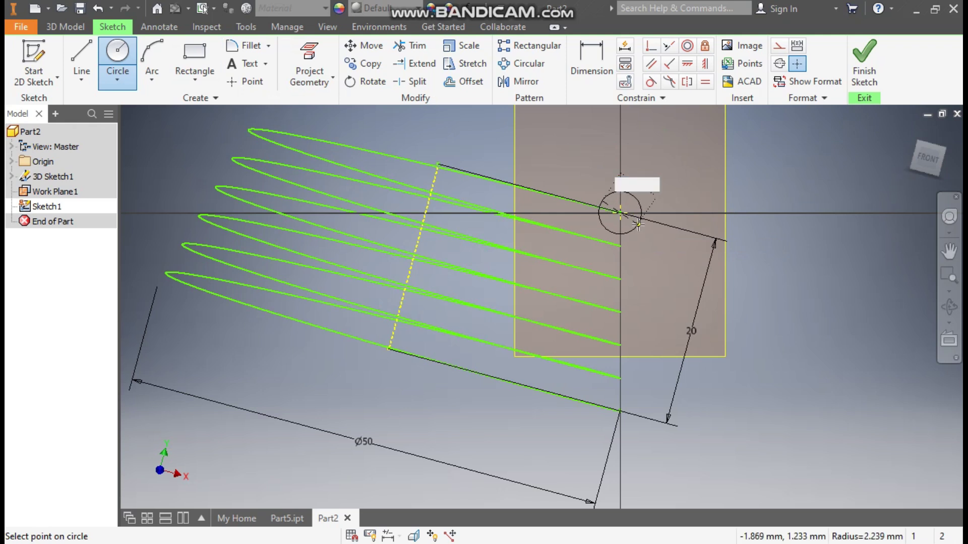
key("Return")
left_click(864, 60)
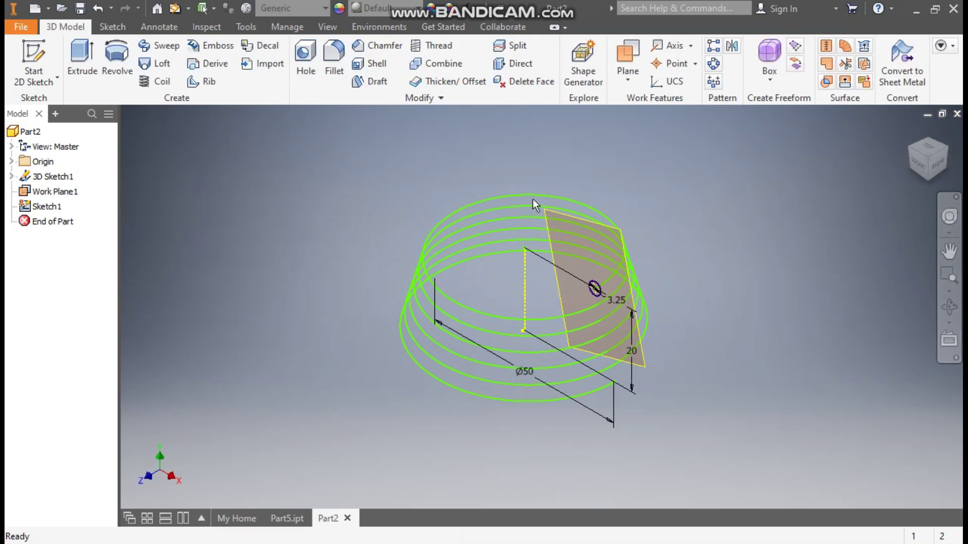
Turn off the visibility of Work Plane1
left_click(554, 256)
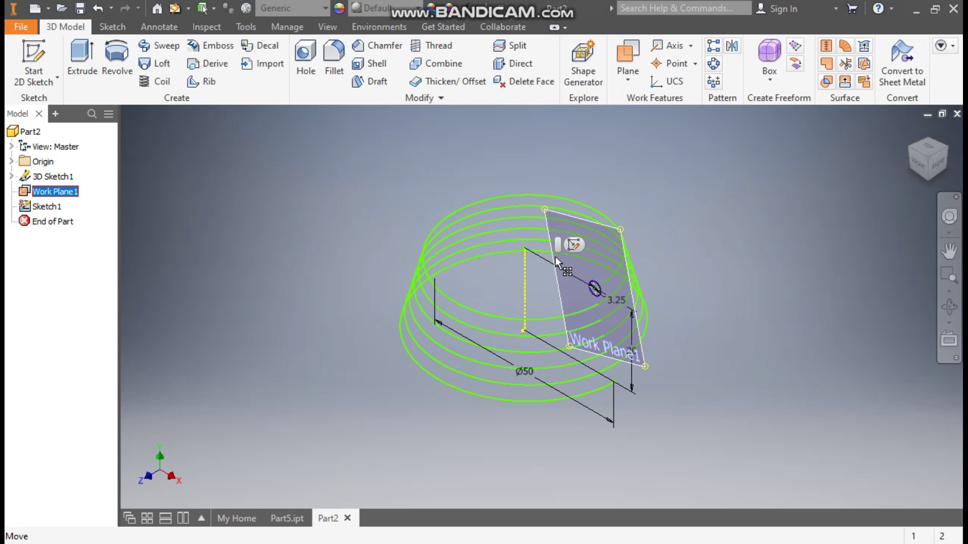
right_click(555, 256)
left_click(586, 212)
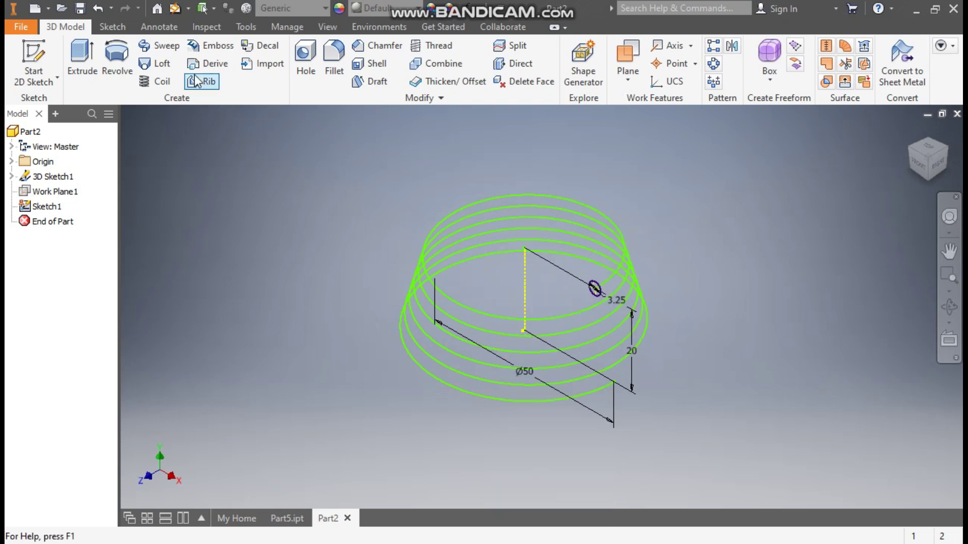
Sweep the 3.25 circle profile along the tapered helix path into a solid spring
left_click(164, 50)
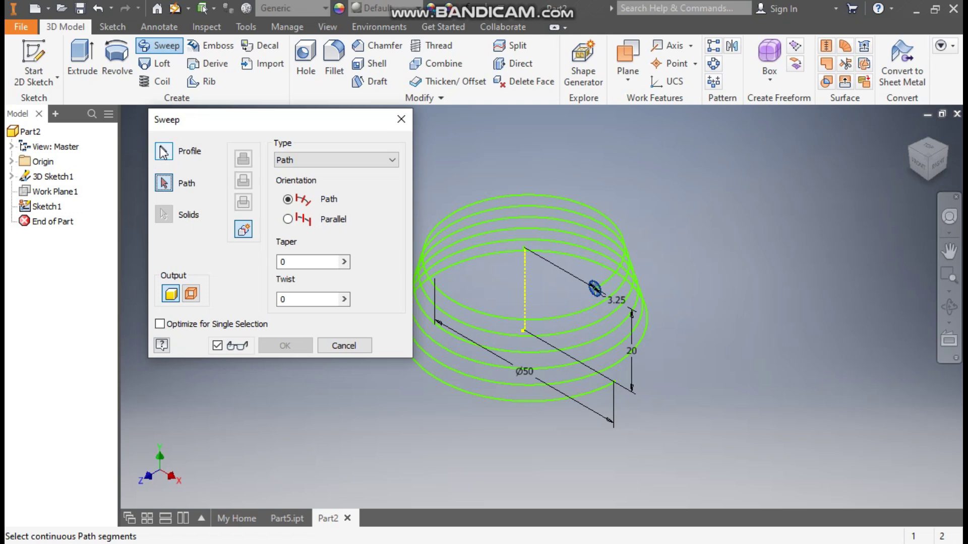
scroll(594, 298, "down", 5)
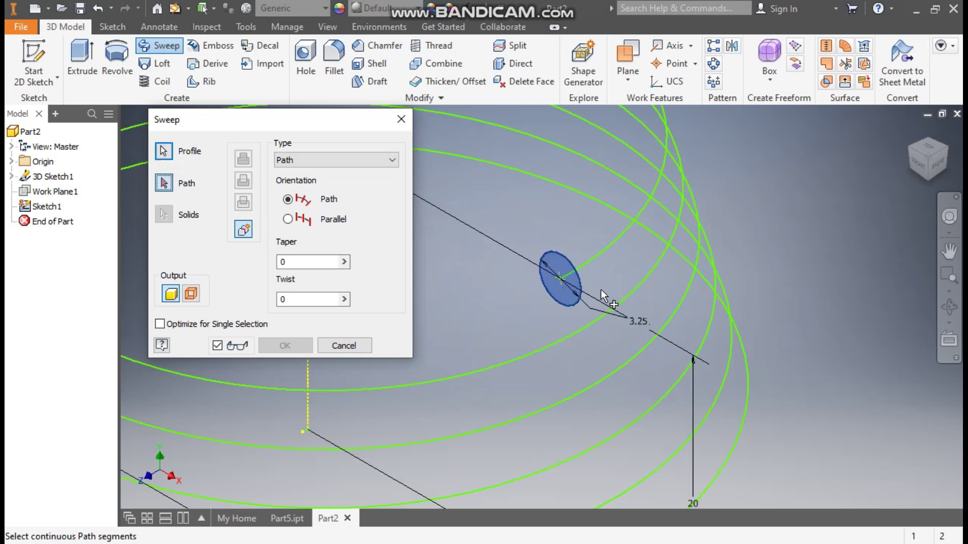
left_click(615, 241)
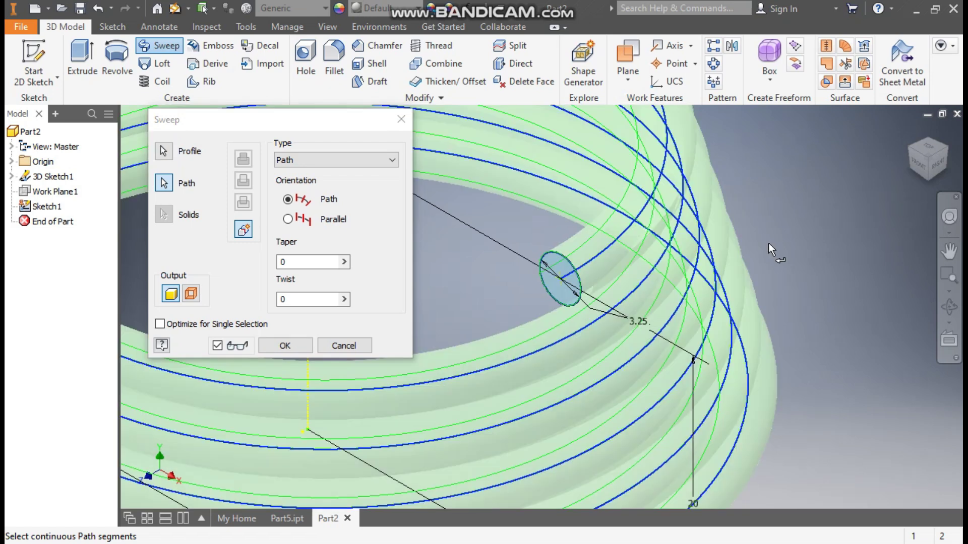
scroll(767, 242, "up", 5)
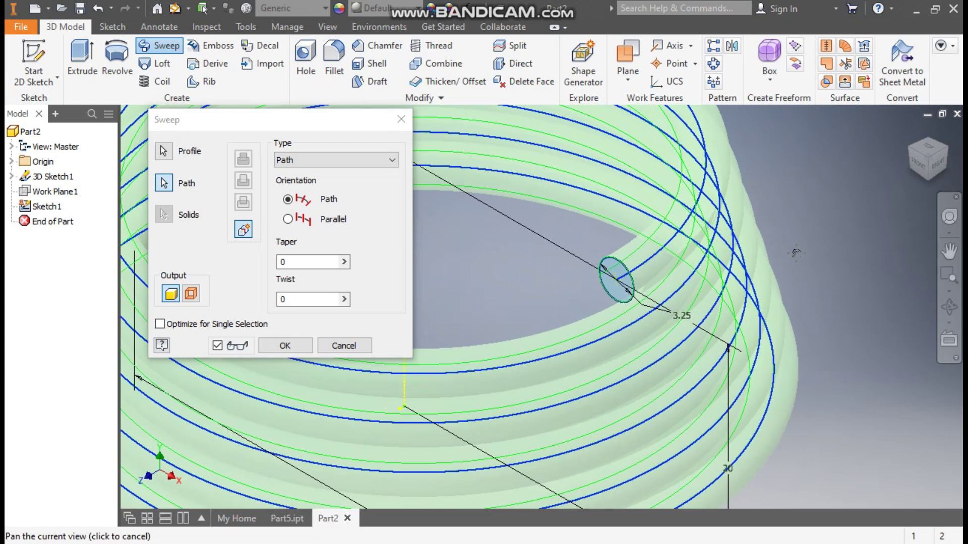
middle_click_drag(767, 243, 819, 253)
scroll(795, 252, "up", 3)
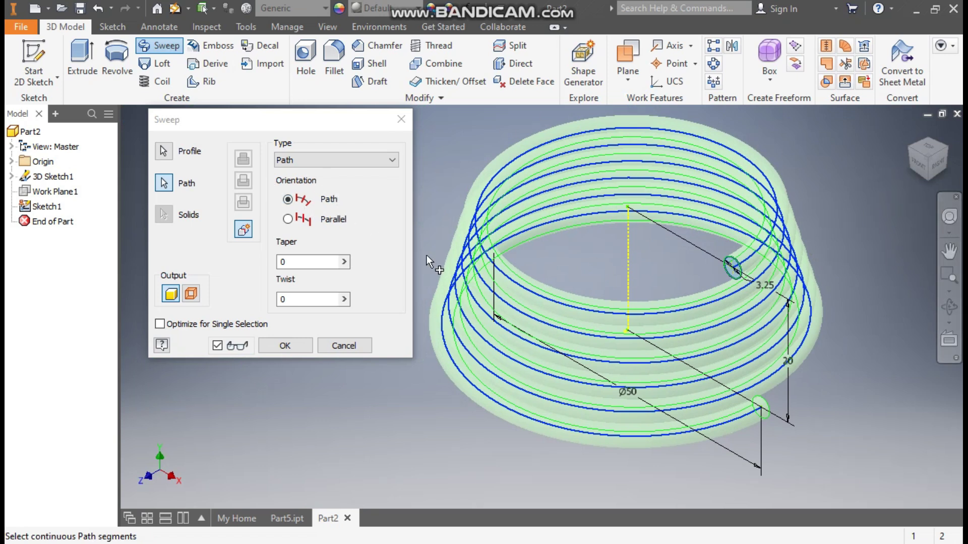
left_click(286, 346)
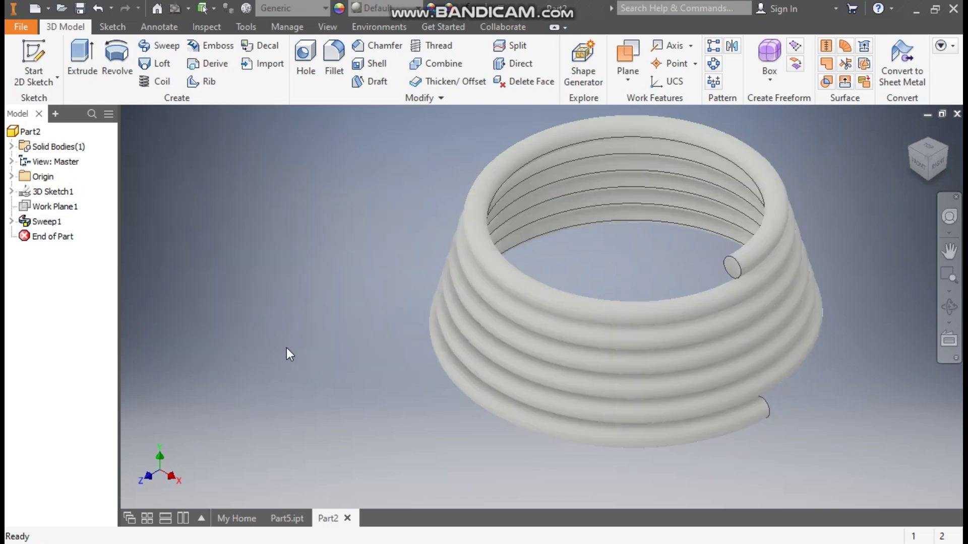
Apply the Chrome - Polished Black appearance to the spring and recentre it in view
left_click(385, 9)
scroll(410, 153, "up", 10)
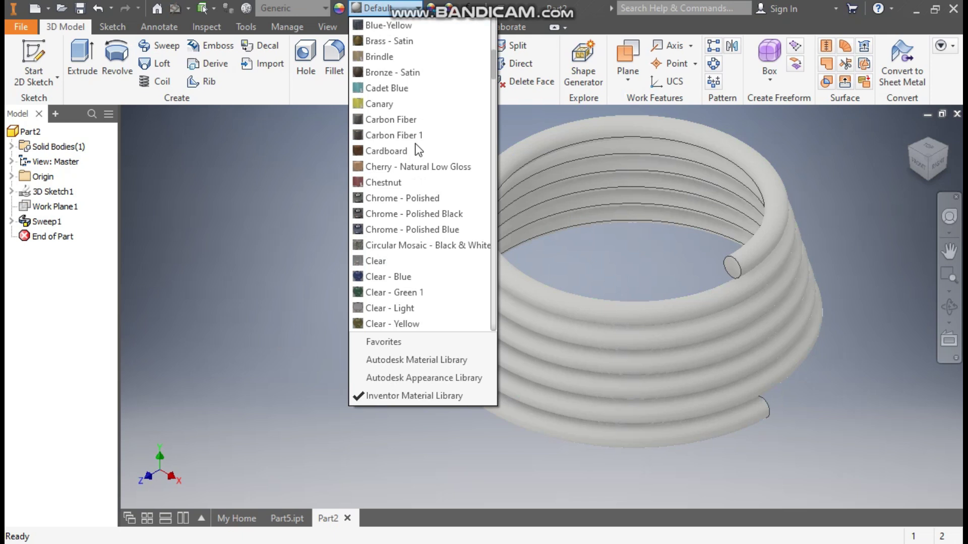
left_click(429, 212)
middle_click_drag(338, 308, 247, 313)
scroll(282, 316, "down", 2)
left_click_drag(249, 319, 250, 321)
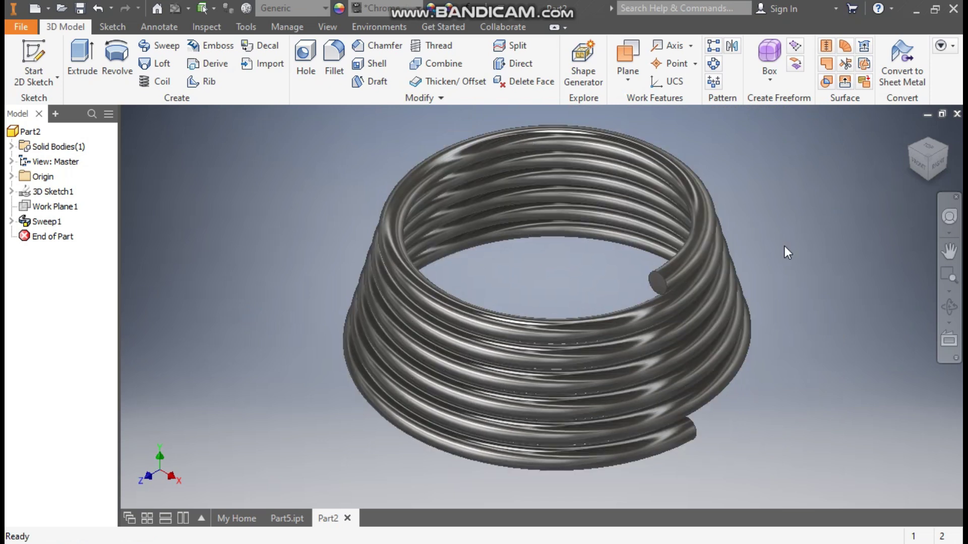
left_click(921, 166)
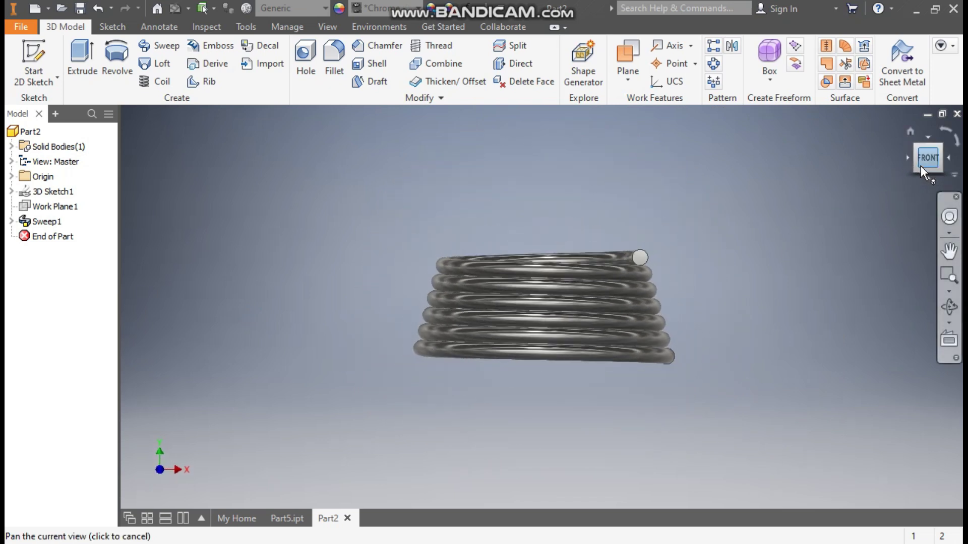
scroll(534, 332, "down", 4)
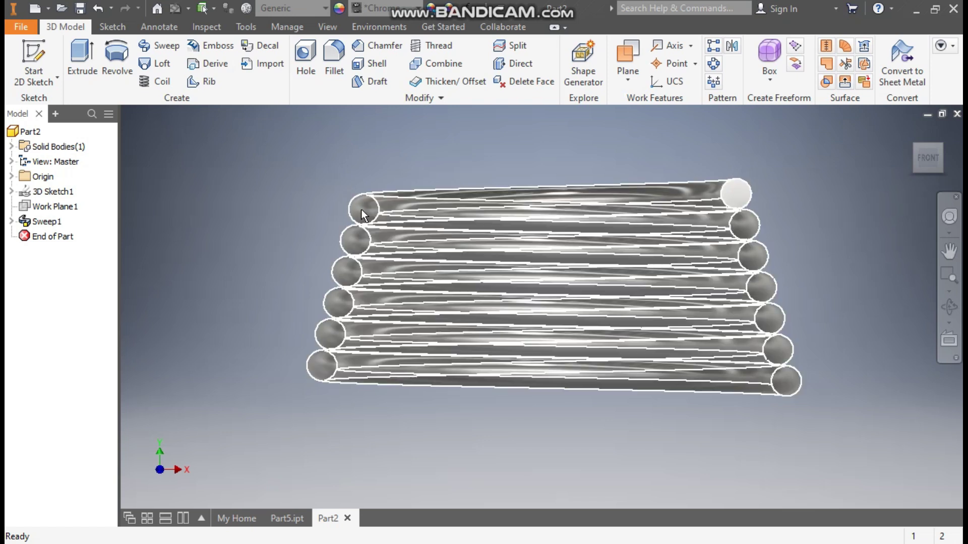
left_click(915, 132)
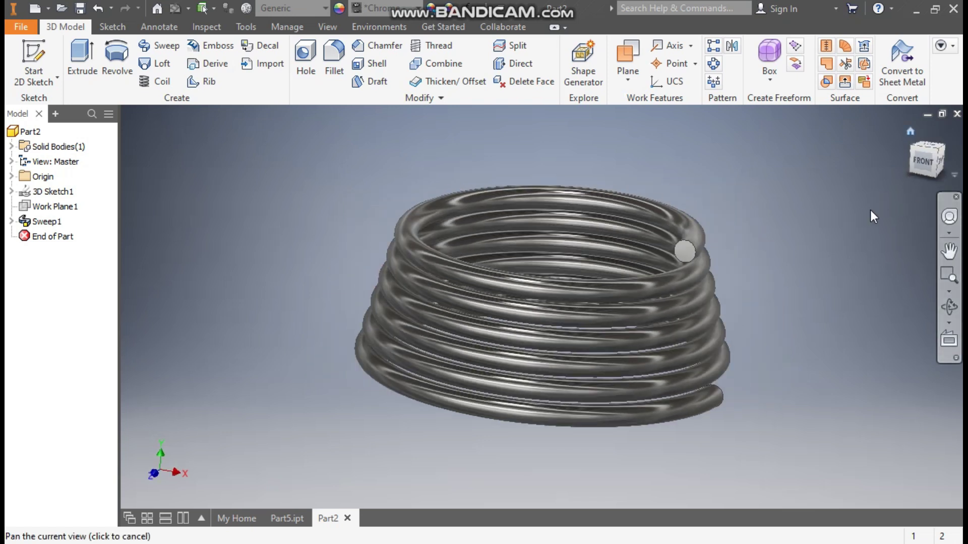
scroll(777, 278, "up", 3)
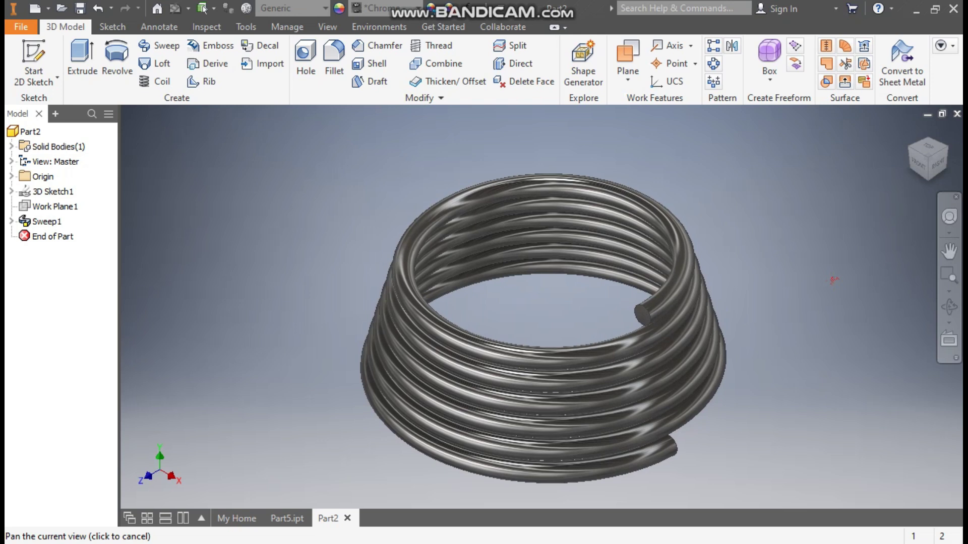